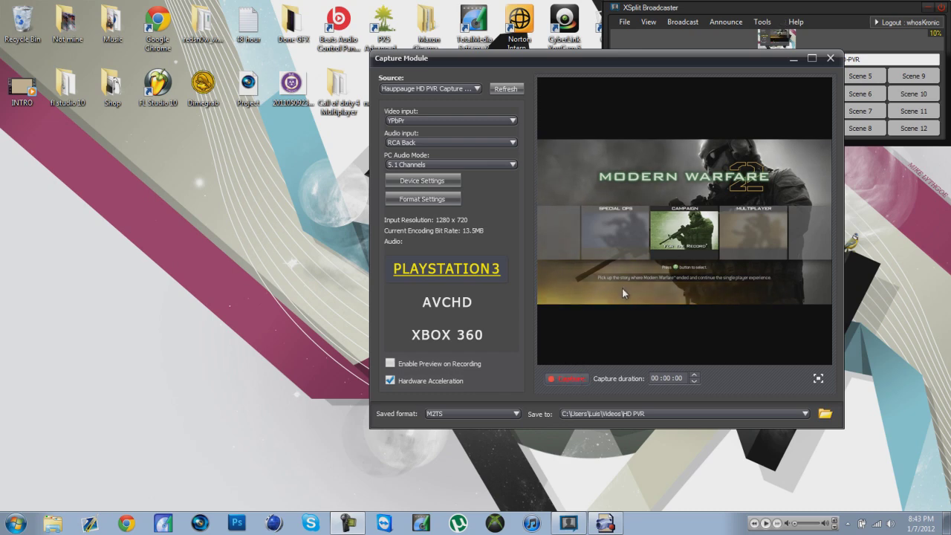
- Move the Capture Module and enlarge it upward and leftward via its system-menu Size arrows
{"action": "left_click", "coordinate": [813, 60]}
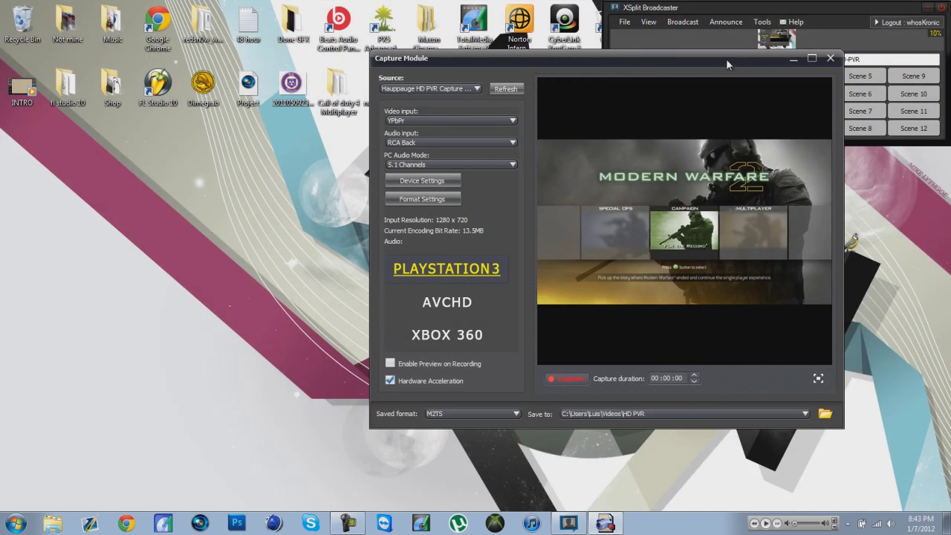
{"action": "mouse_move", "coordinate": [729, 89]}
{"action": "left_mouse_down"}
{"action": "mouse_move", "coordinate": [814, 235]}
{"action": "mouse_move", "coordinate": [843, 263]}
{"action": "mouse_move", "coordinate": [830, 272]}
{"action": "left_mouse_up"}
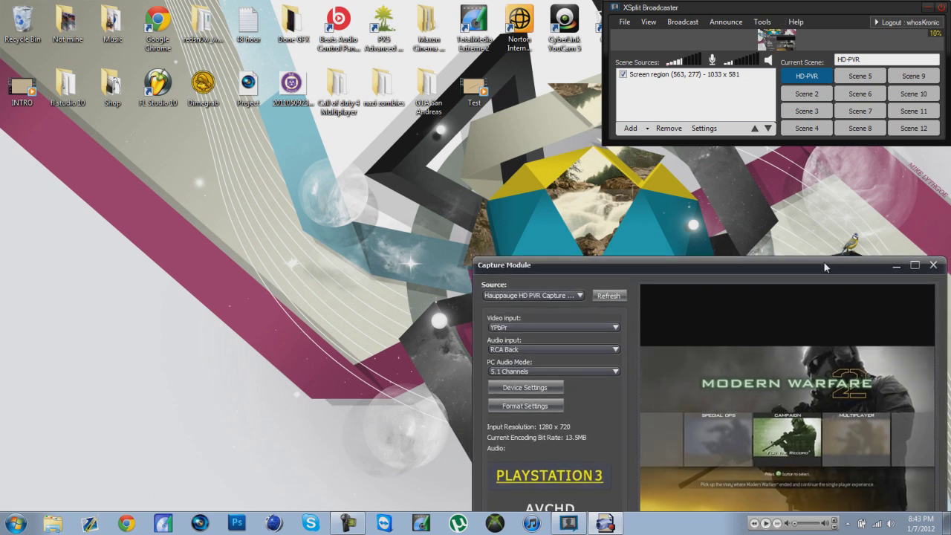
{"action": "key", "text": "alt+space"}
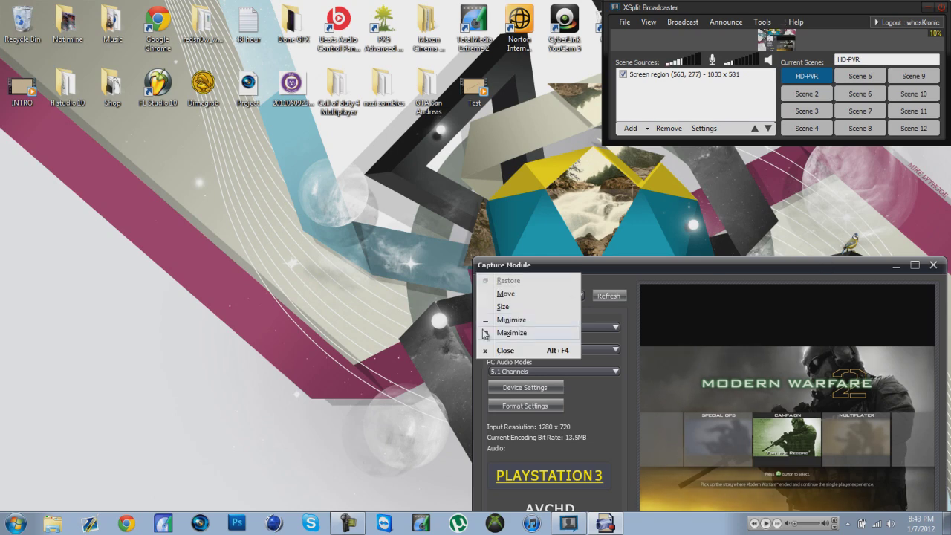
{"action": "left_click", "coordinate": [528, 307]}
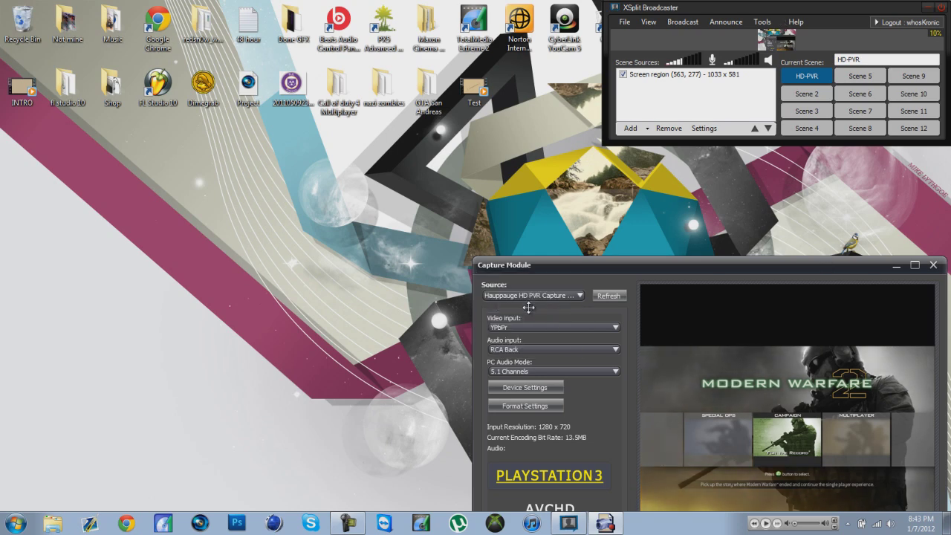
{"action": "key", "text": "Up"}
{"action": "key", "text": "Up"}
{"action": "key", "text": "Up"}
{"action": "key", "text": "Up"}
{"action": "key", "text": "Up"}
{"action": "key", "text": "Up"}
{"action": "key", "text": "Up"}
{"action": "key", "text": "Up"}
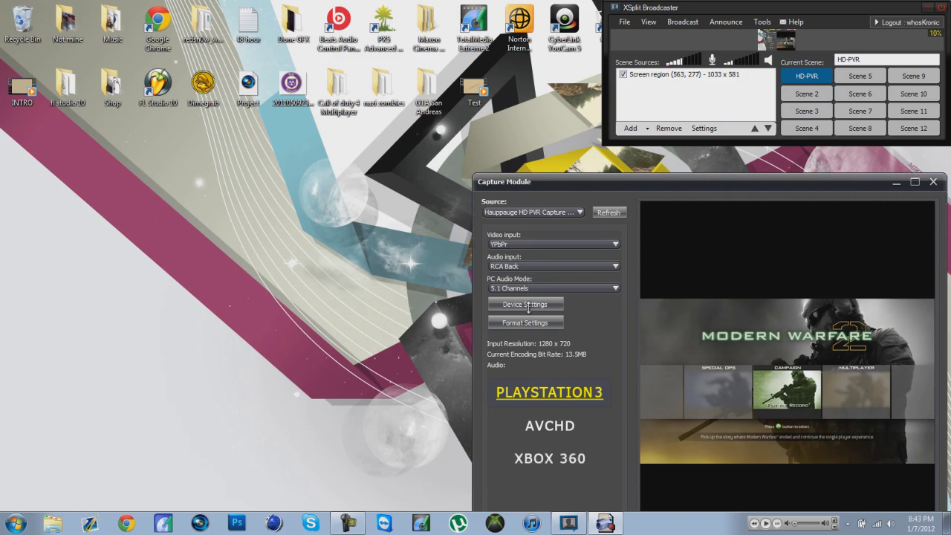
{"action": "key", "text": "Up"}
{"action": "key", "text": "Up"}
{"action": "key", "text": "Up"}
{"action": "key", "text": "Left"}
{"action": "key", "text": "Left"}
{"action": "key", "text": "Left"}
{"action": "key", "text": "Left"}
{"action": "key", "text": "Left"}
{"action": "key", "text": "Left"}
{"action": "key", "text": "Left"}
{"action": "key", "text": "Left"}
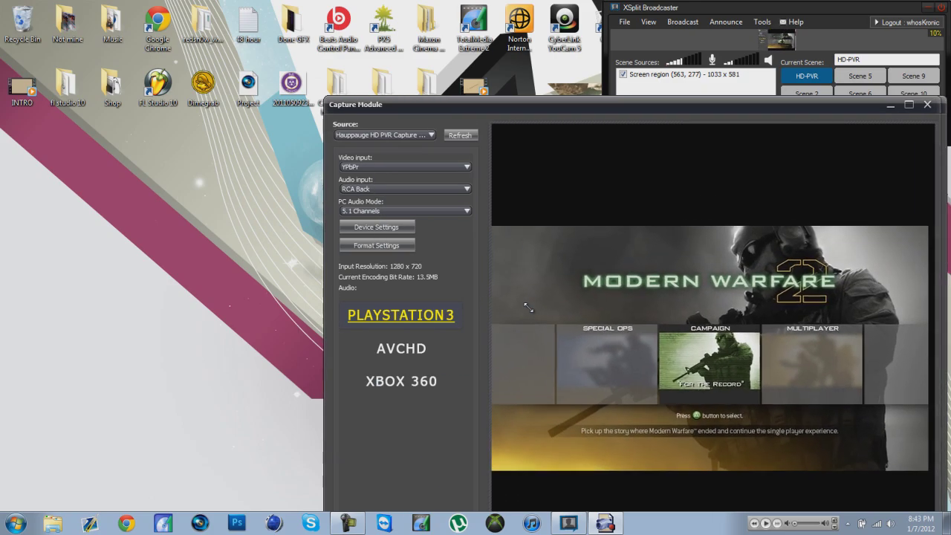
{"action": "key", "text": "Left"}
{"action": "key", "text": "Left"}
{"action": "key", "text": "Left"}
{"action": "key", "text": "Left"}
{"action": "key", "text": "Left"}
{"action": "key", "text": "Left"}
{"action": "key", "text": "Up"}
{"action": "key", "text": "Left"}
{"action": "key", "text": "Left"}
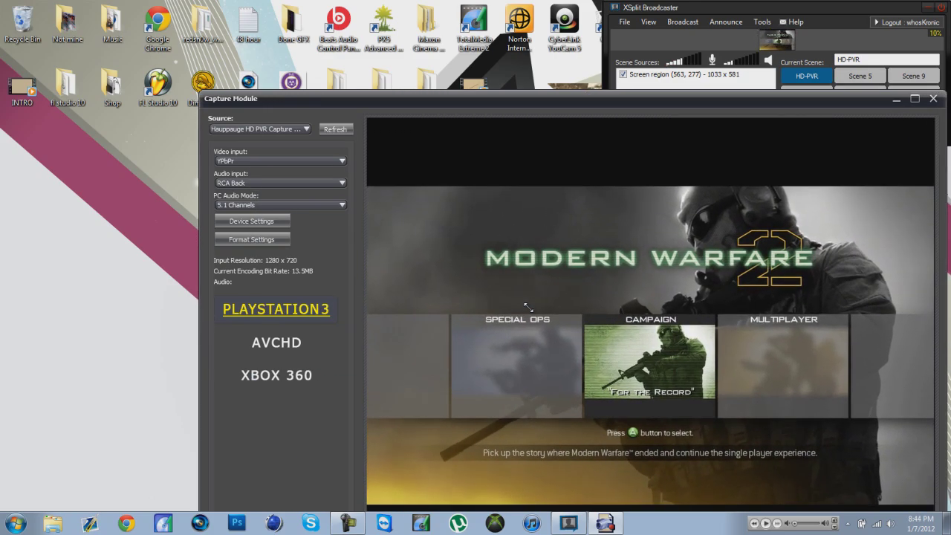
- Trim the Capture Module's left edge, nudge it down, and bring XSplit Broadcaster forward
{"action": "key", "text": "Right"}
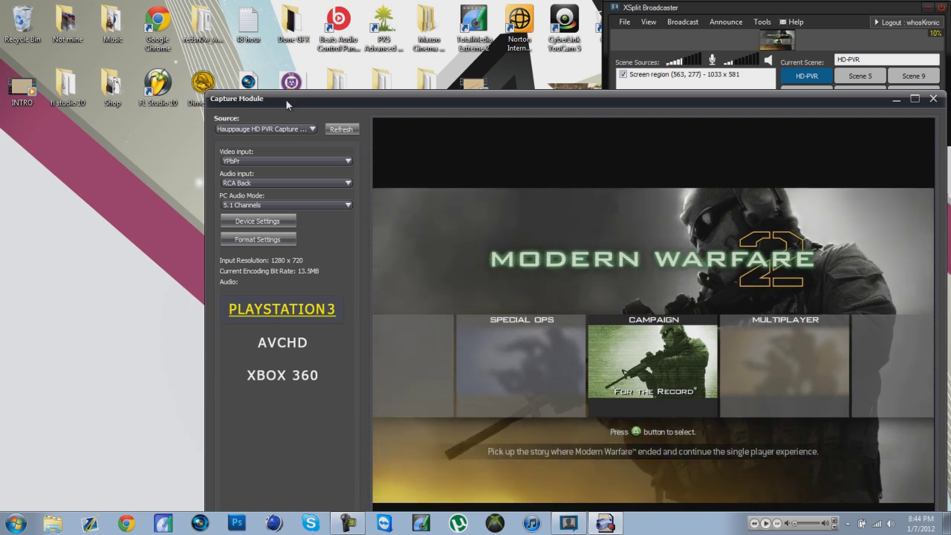
{"action": "left_click_drag", "start_coordinate": [285, 98], "coordinate": [302, 108]}
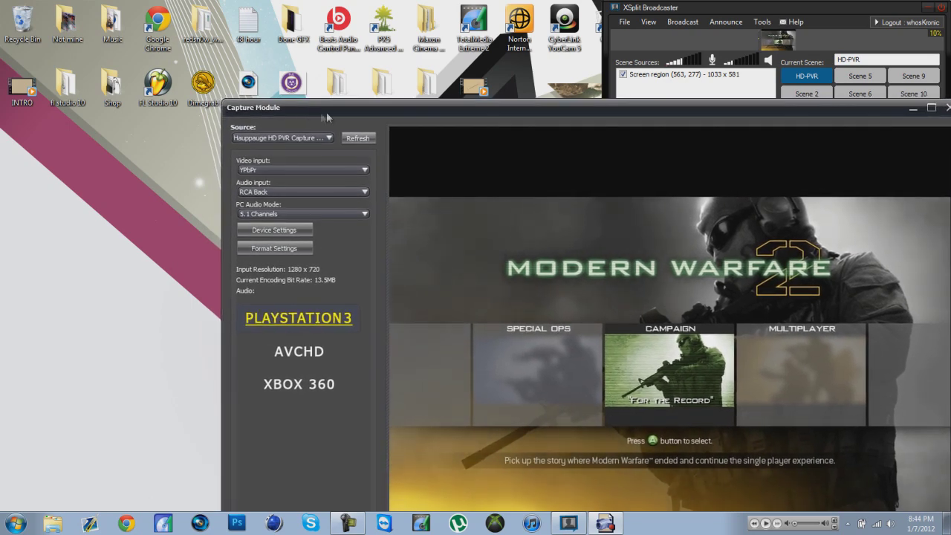
{"action": "left_click", "coordinate": [703, 5]}
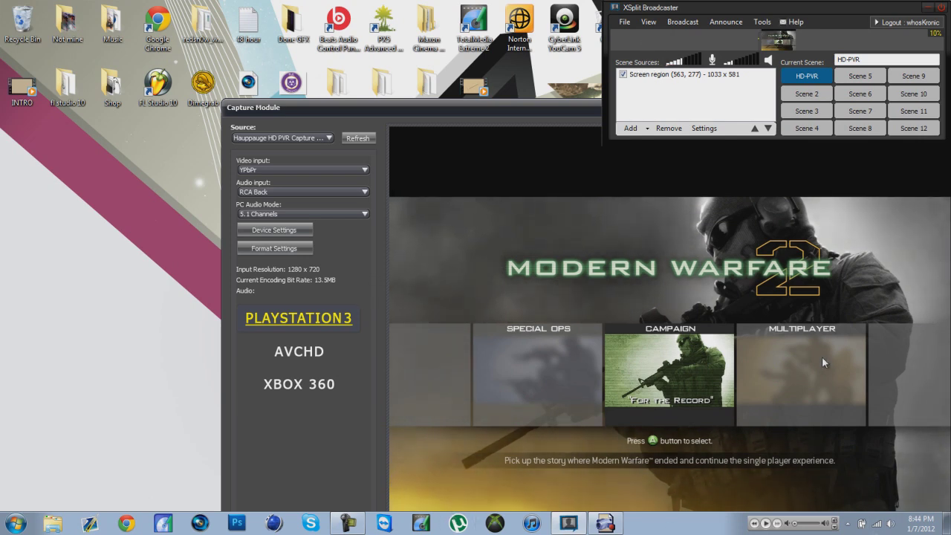
- Remove the old screen region source and start adding a new screen region source
{"action": "left_click", "coordinate": [663, 76]}
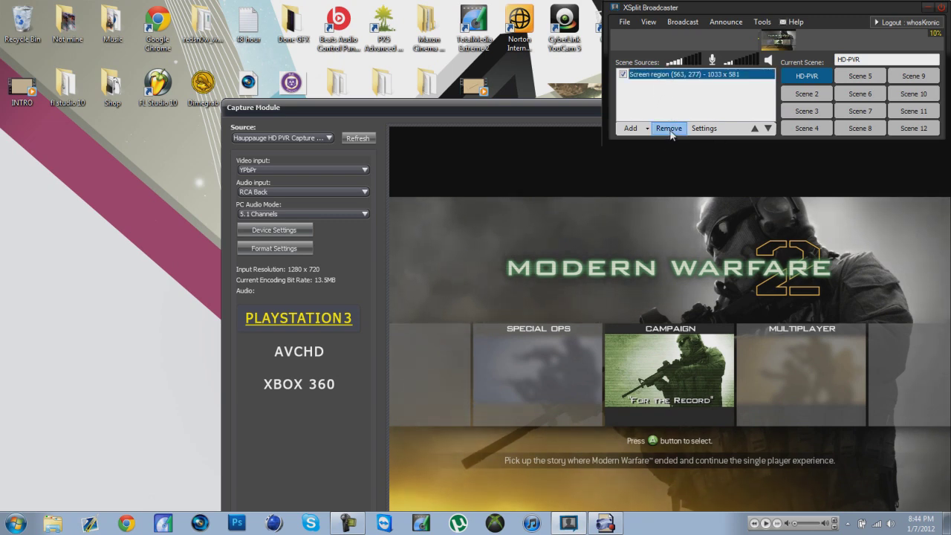
{"action": "left_click", "coordinate": [668, 128]}
{"action": "left_click", "coordinate": [631, 130]}
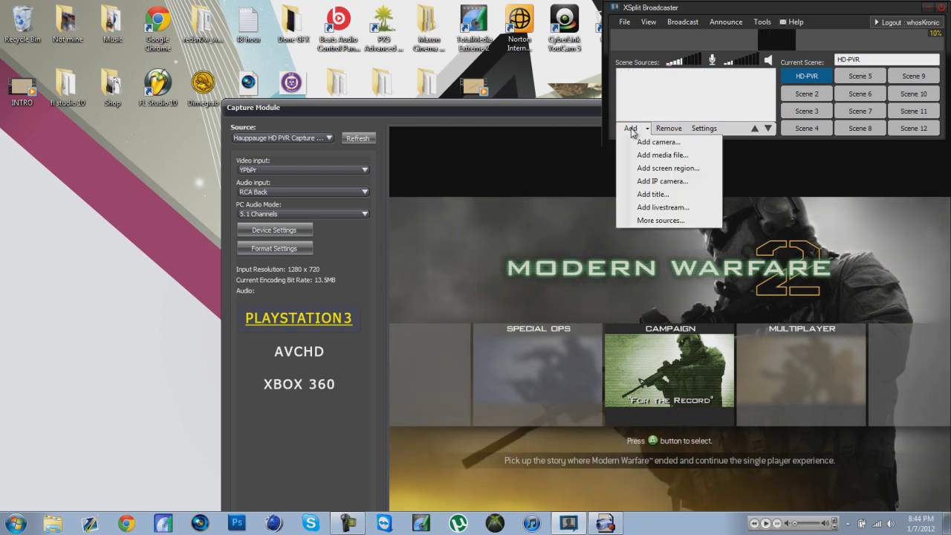
{"action": "left_click", "coordinate": [680, 172]}
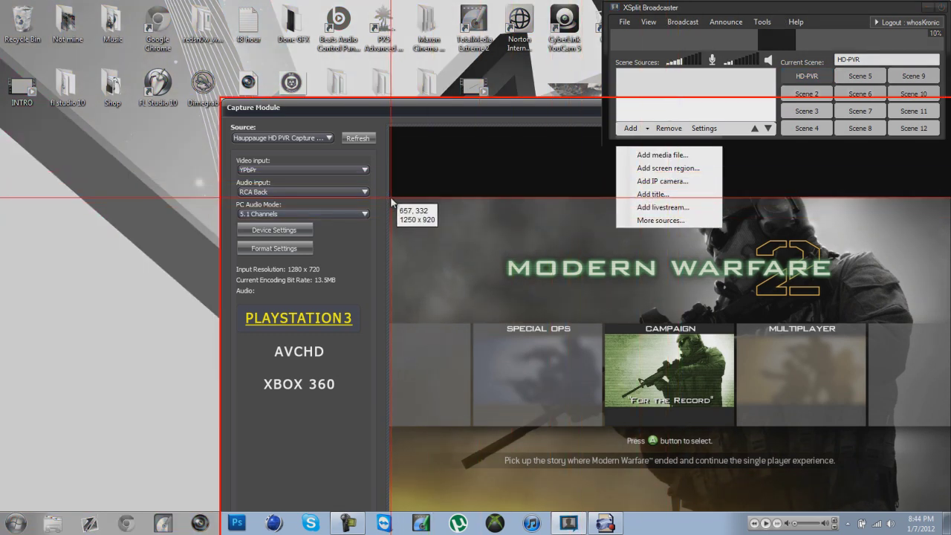
- Outline the capture region over the Modern Warfare 2 preview window
{"action": "left_click_drag", "start_coordinate": [391, 202], "coordinate": [587, 316]}
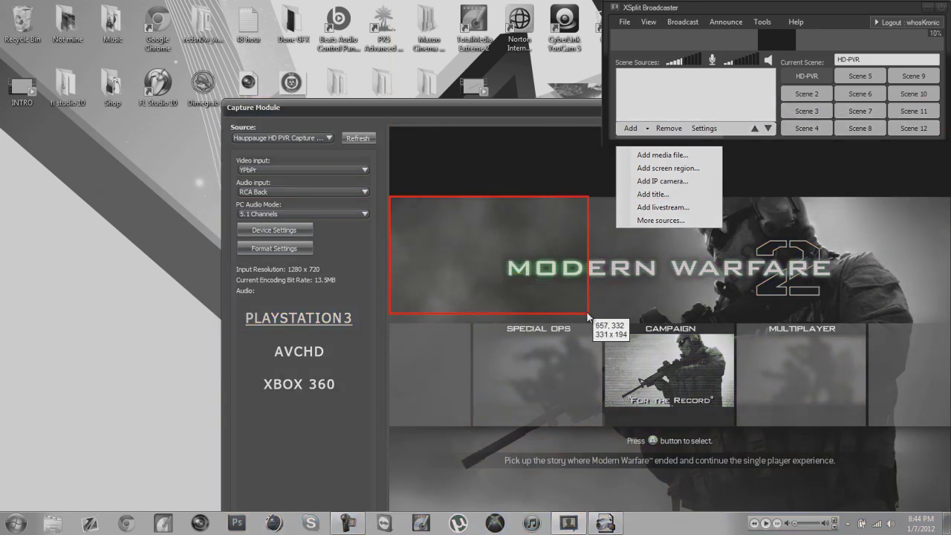
{"action": "mouse_move", "coordinate": [587, 315]}
{"action": "left_mouse_down"}
{"action": "mouse_move", "coordinate": [793, 507]}
{"action": "mouse_move", "coordinate": [813, 514]}
{"action": "left_mouse_up"}
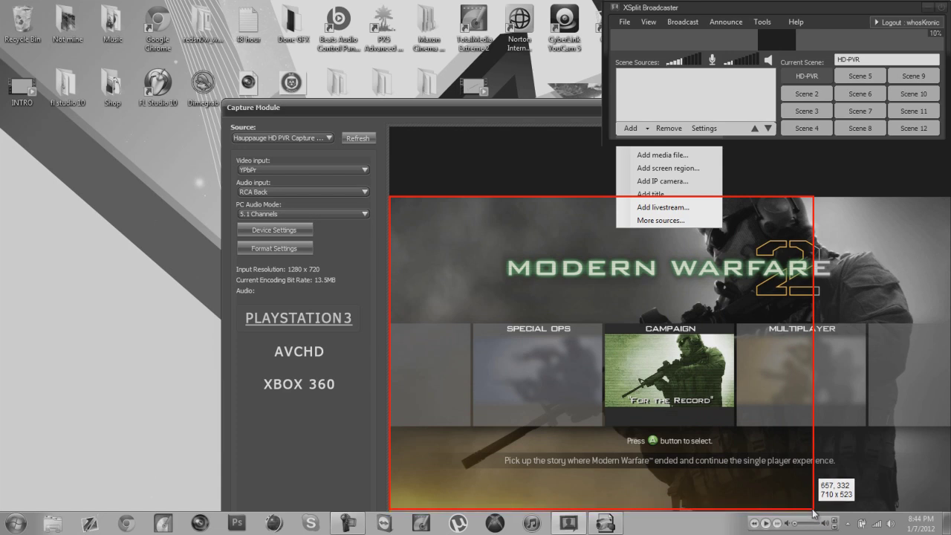
{"action": "left_click_drag", "start_coordinate": [813, 514], "coordinate": [950, 511]}
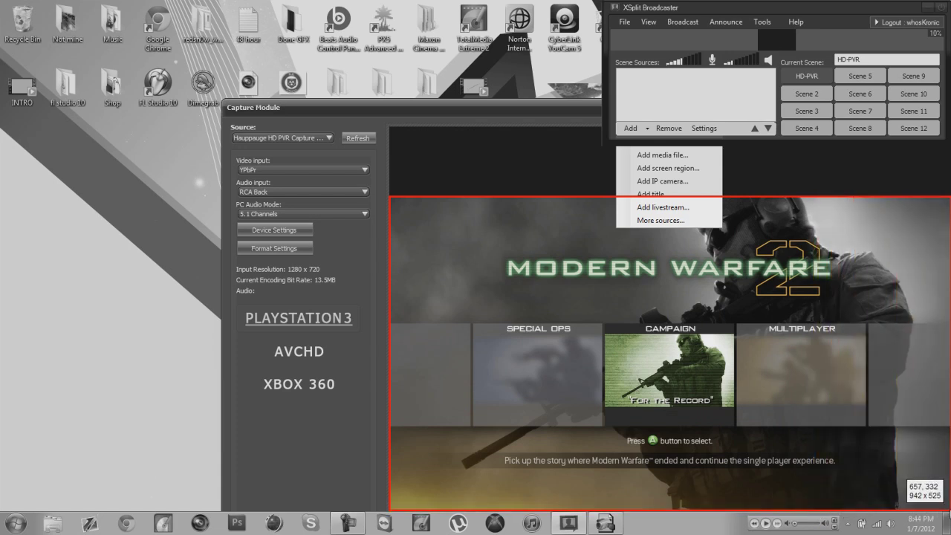
{"action": "left_click_drag", "start_coordinate": [950, 511], "coordinate": [950, 512]}
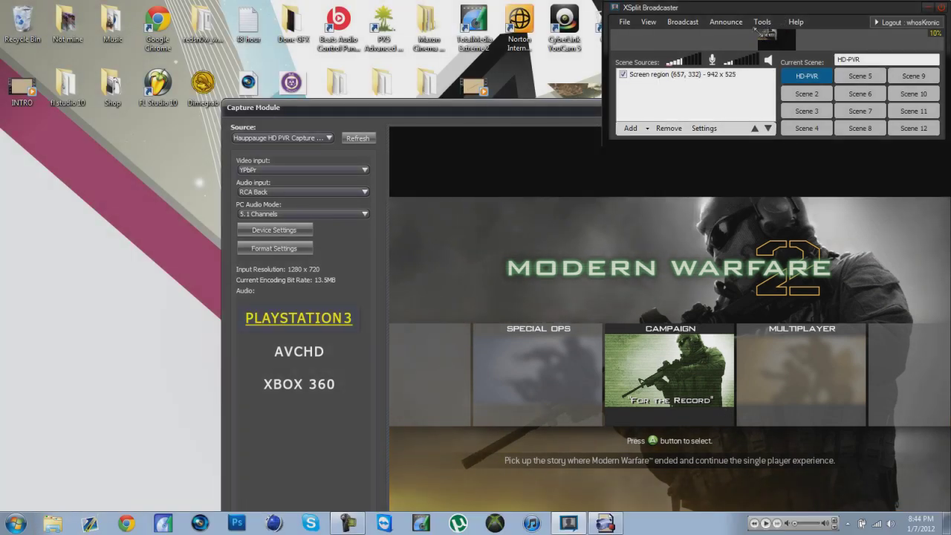
- Select the new screen region source to confirm its thumbnail shows the game capture
{"action": "left_click", "coordinate": [683, 75]}
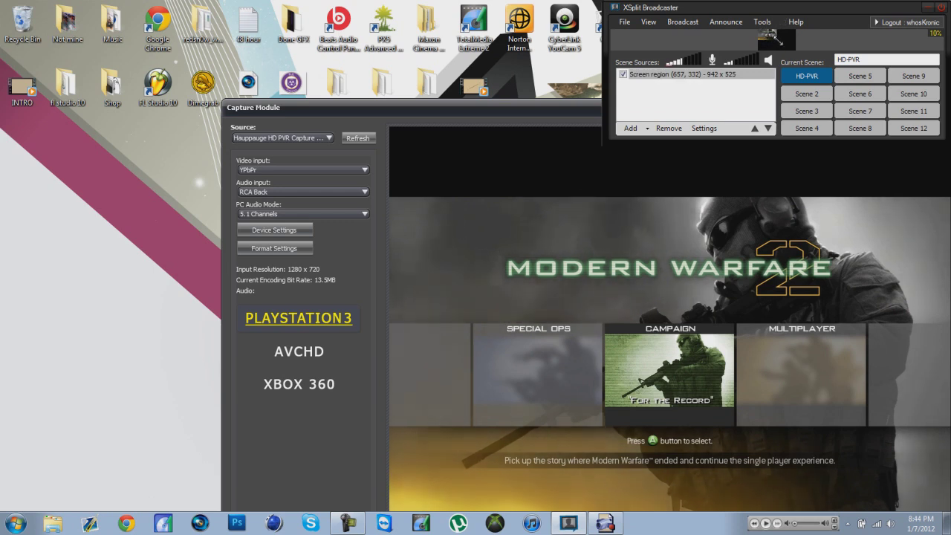
{"action": "left_click", "coordinate": [815, 63]}
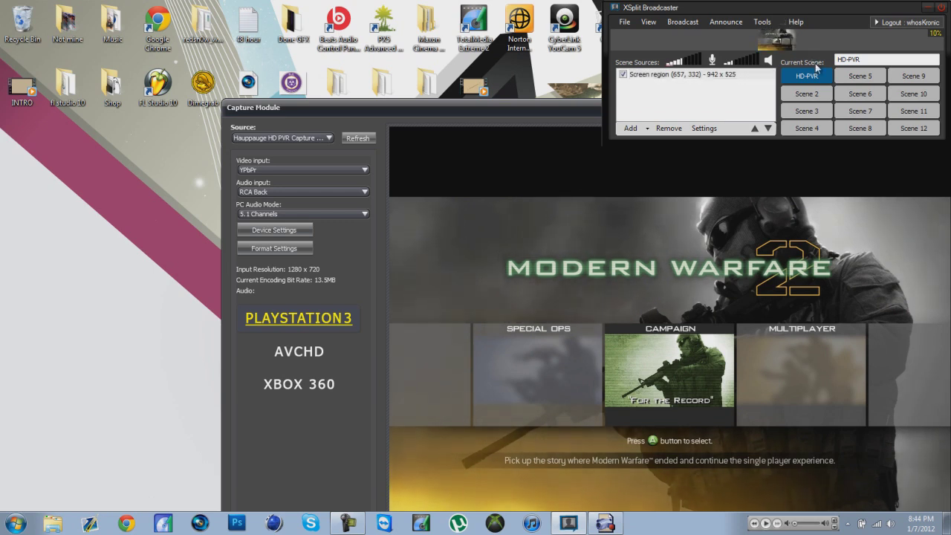
{"action": "left_click", "coordinate": [786, 37]}
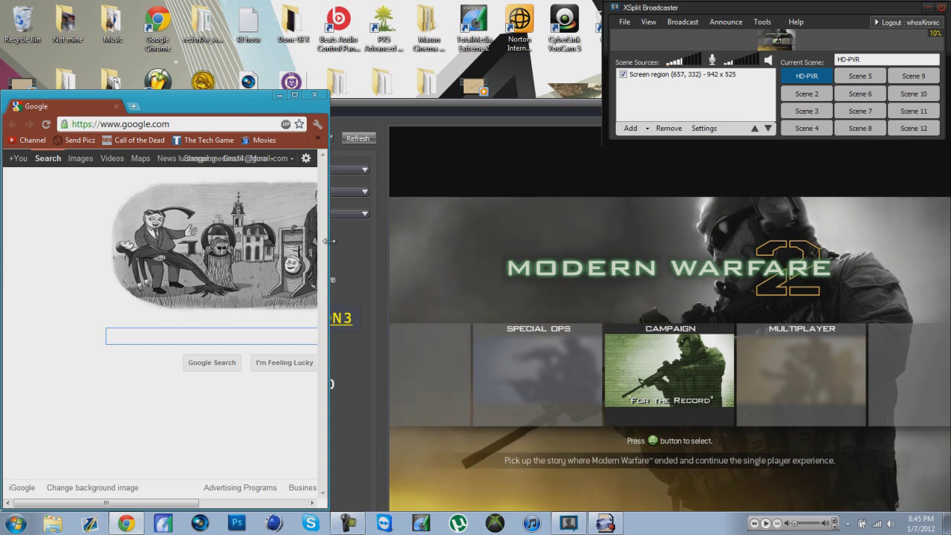
- Widen the Chrome window and move it to the top-left, meeting the game preview's edge
{"action": "left_click_drag", "start_coordinate": [329, 241], "coordinate": [384, 252]}
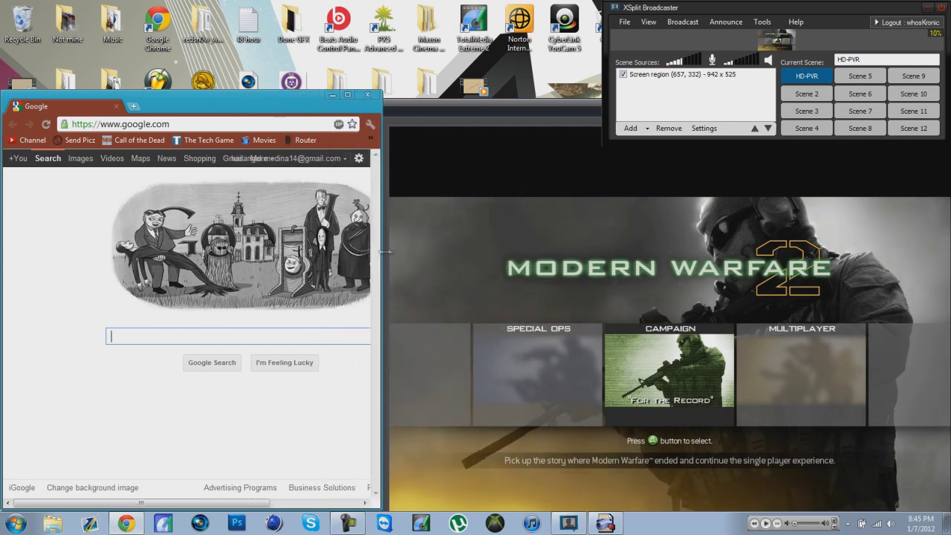
{"action": "left_click_drag", "start_coordinate": [384, 252], "coordinate": [387, 253]}
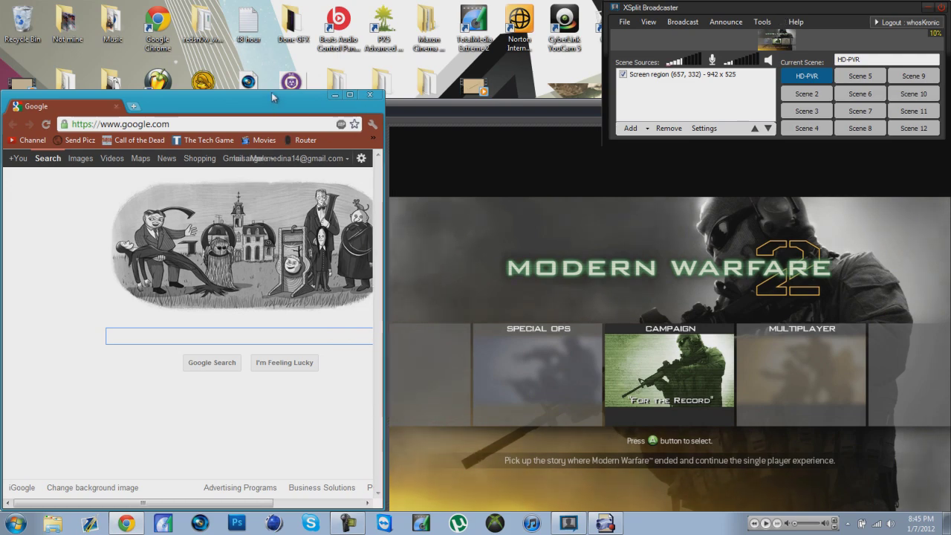
{"action": "left_click", "coordinate": [277, 73]}
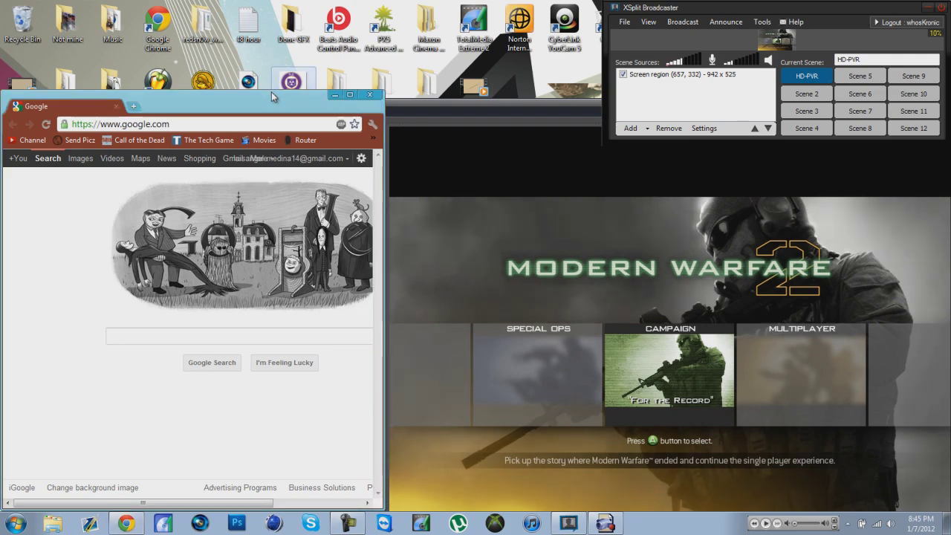
{"action": "left_click_drag", "start_coordinate": [271, 92], "coordinate": [257, 3]}
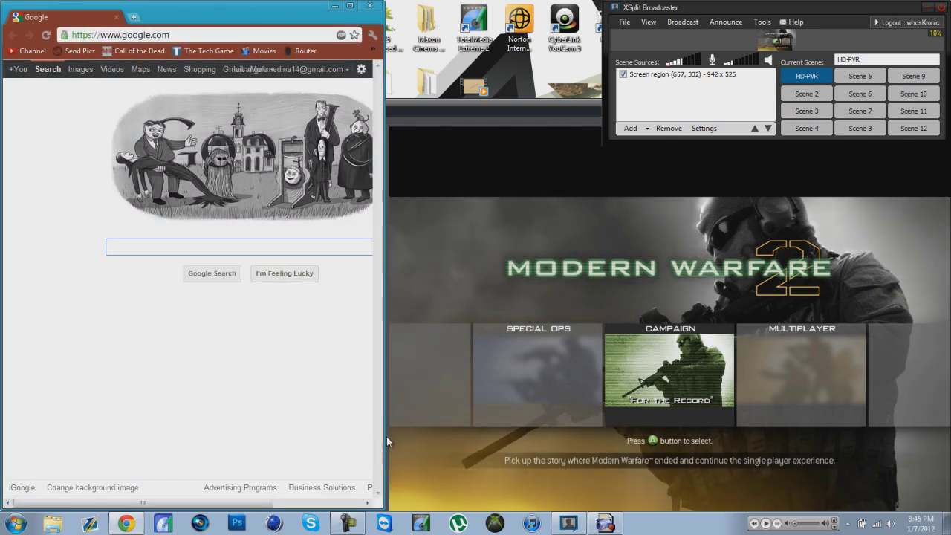
{"action": "left_click_drag", "start_coordinate": [382, 436], "coordinate": [385, 439]}
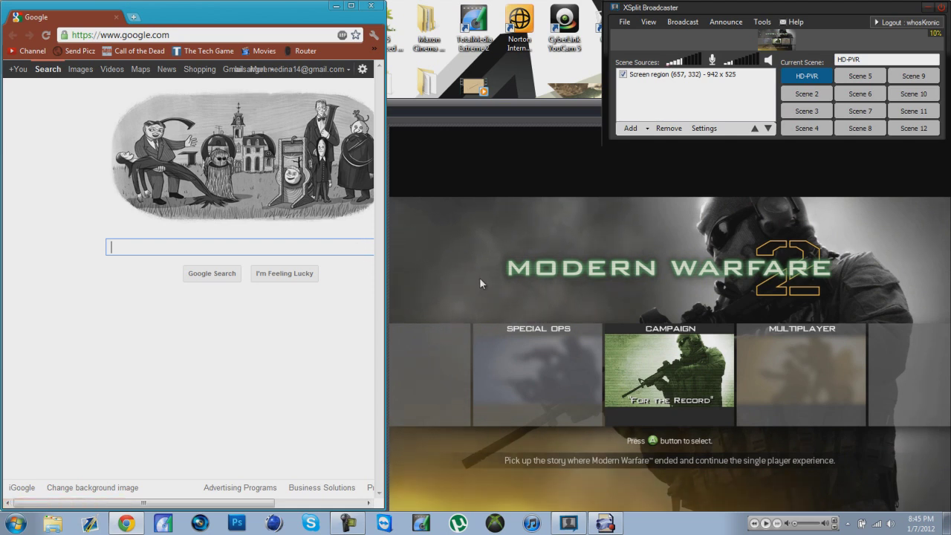
- Load twitch.tv in the browser's address bar
{"action": "left_click", "coordinate": [159, 33]}
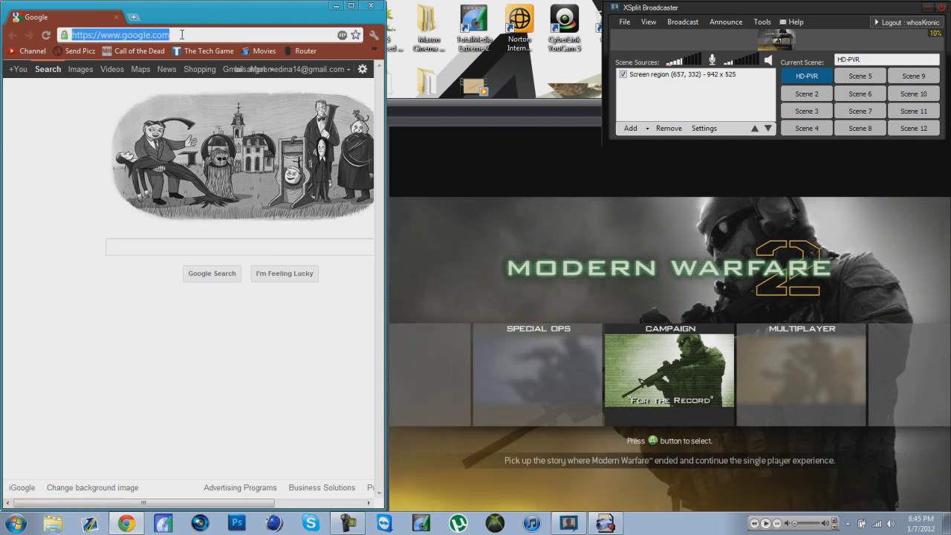
{"action": "type", "text": "t"}
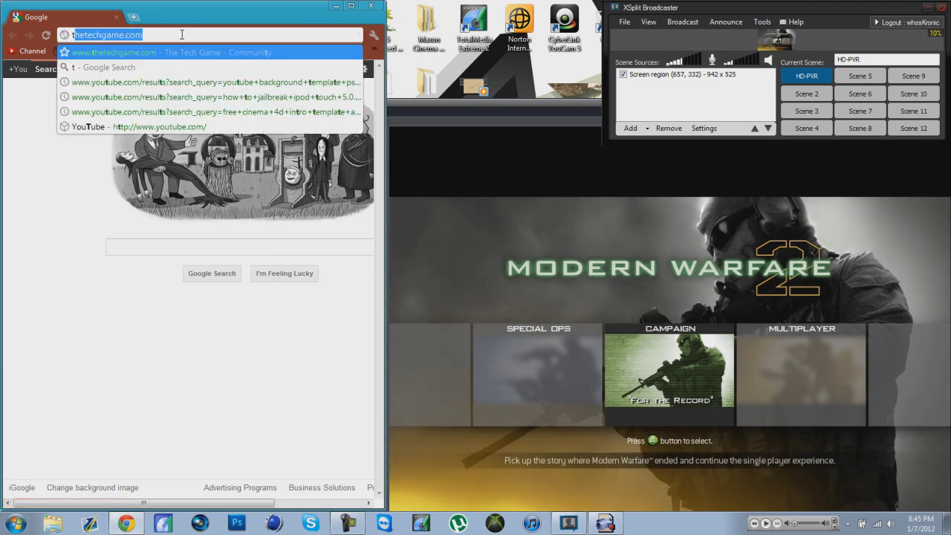
{"action": "type", "text": "witch."}
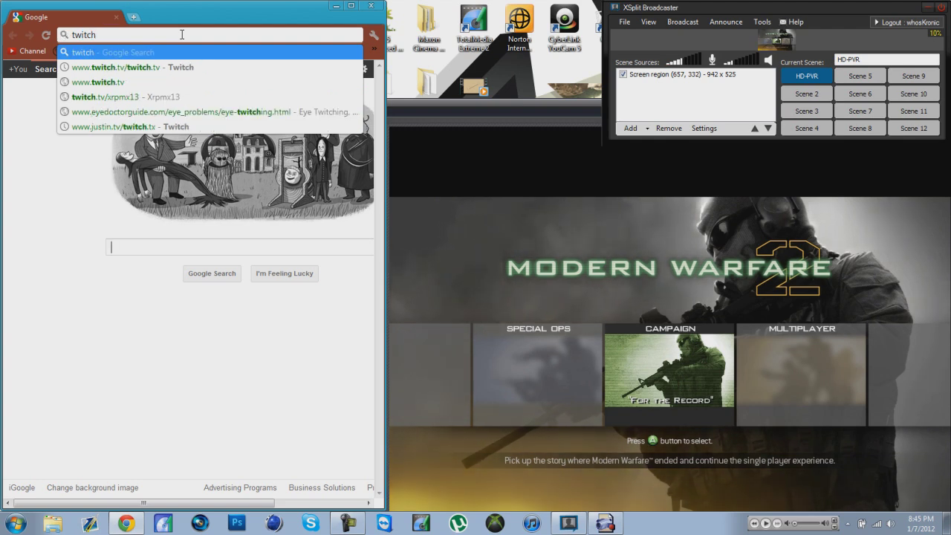
{"action": "type", "text": "t"}
{"action": "type", "text": "v"}
{"action": "key", "text": "Return"}
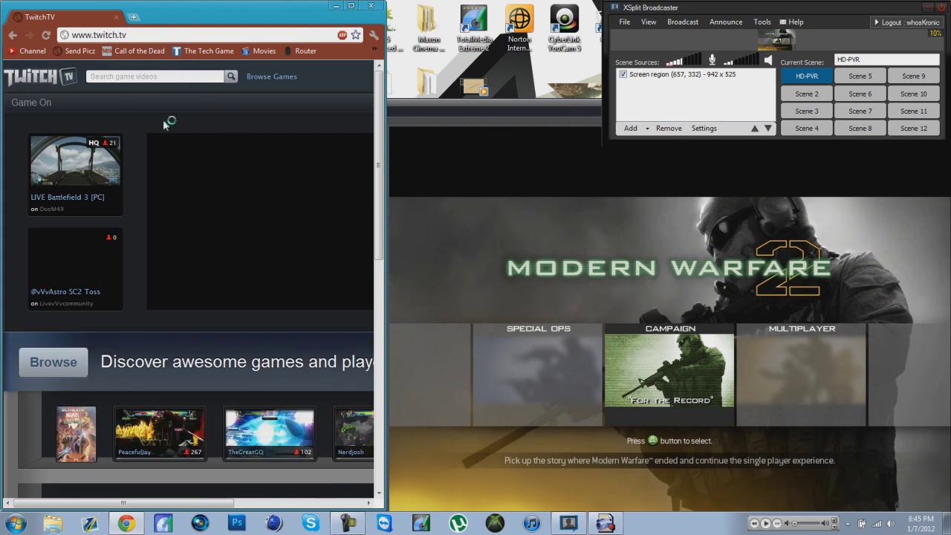
- Scroll the Twitch page and choose Dashboard from the account menu
{"action": "left_click_drag", "start_coordinate": [177, 507], "coordinate": [272, 508]}
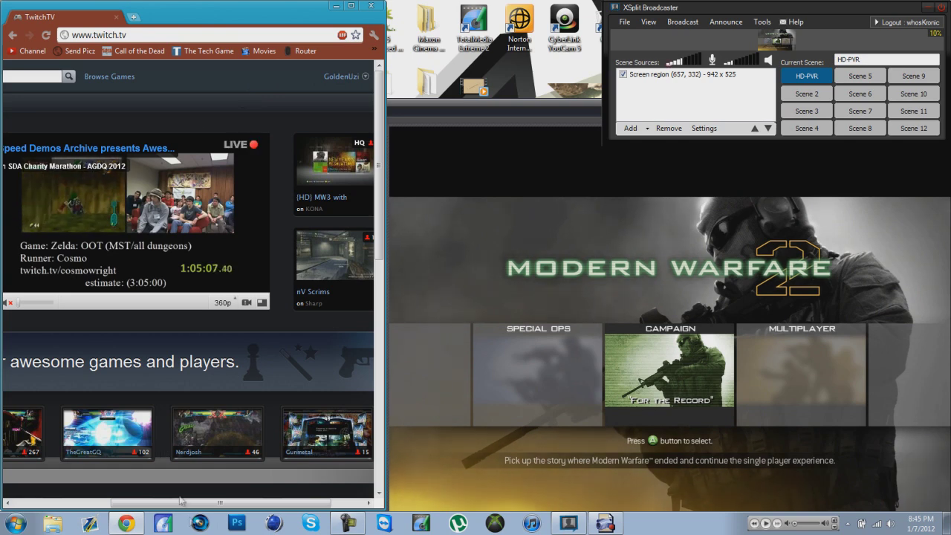
{"action": "scroll", "coordinate": [245, 260], "scroll_direction": "right", "scroll_amount": 2}
{"action": "left_click", "coordinate": [307, 78]}
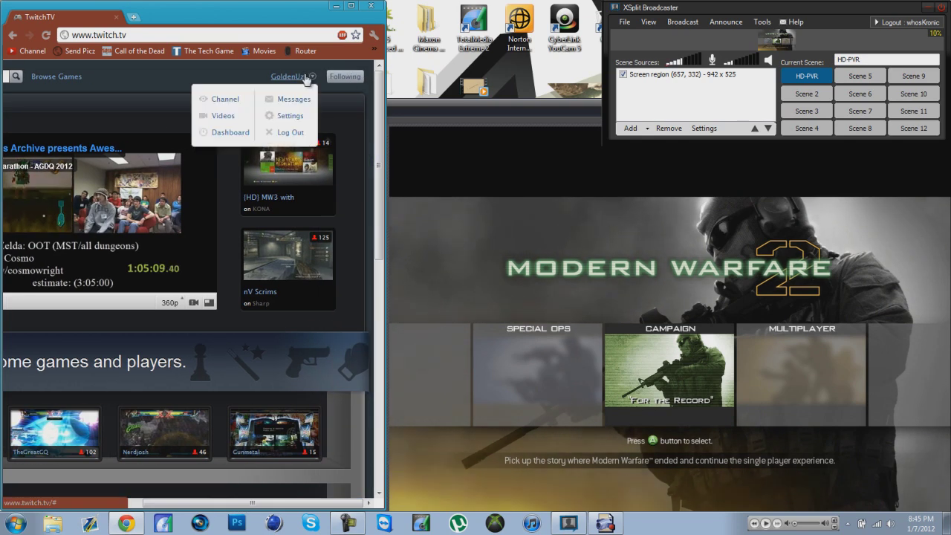
{"action": "left_click", "coordinate": [227, 128]}
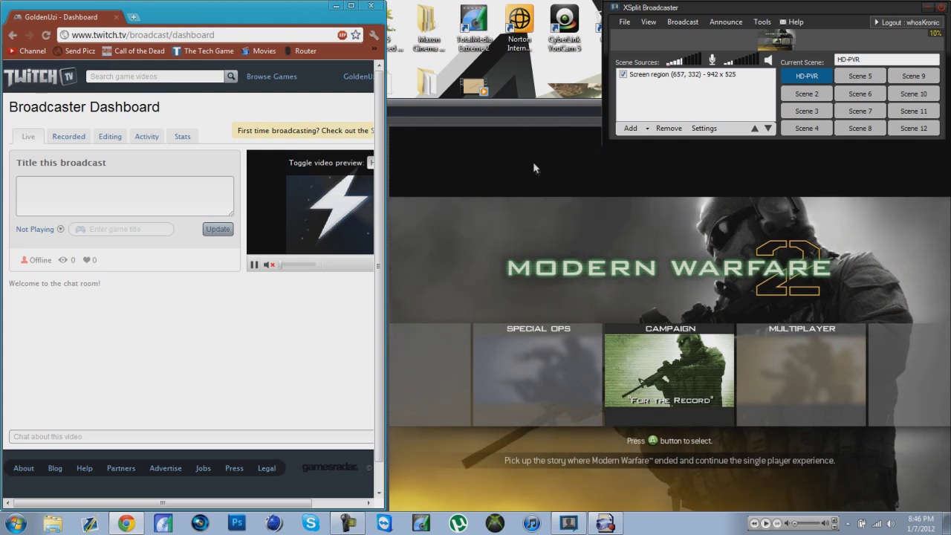
- Select the screen region source in XSplit's HD-PVR scene
{"action": "left_click", "coordinate": [679, 76]}
- Open XSplit's Add menu of source types for the HD-PVR scene
{"action": "left_click", "coordinate": [630, 130]}
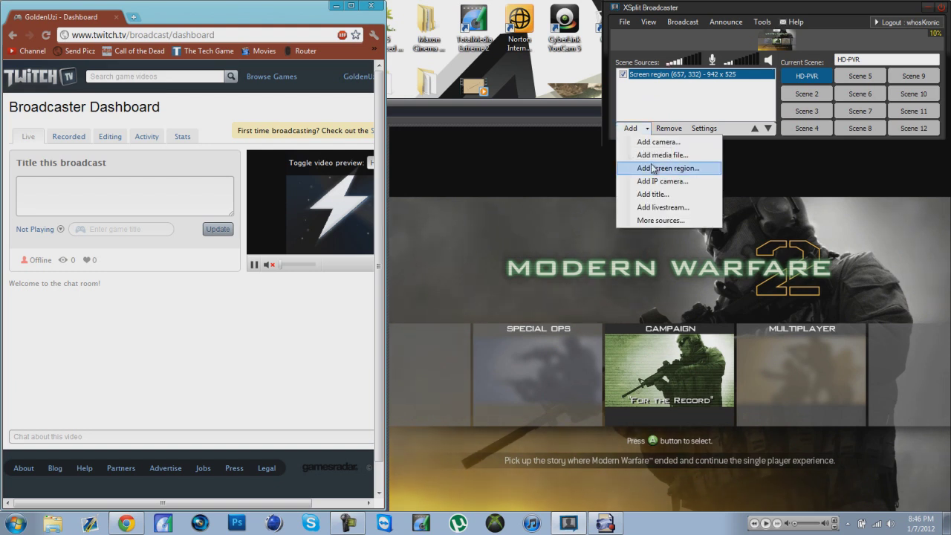